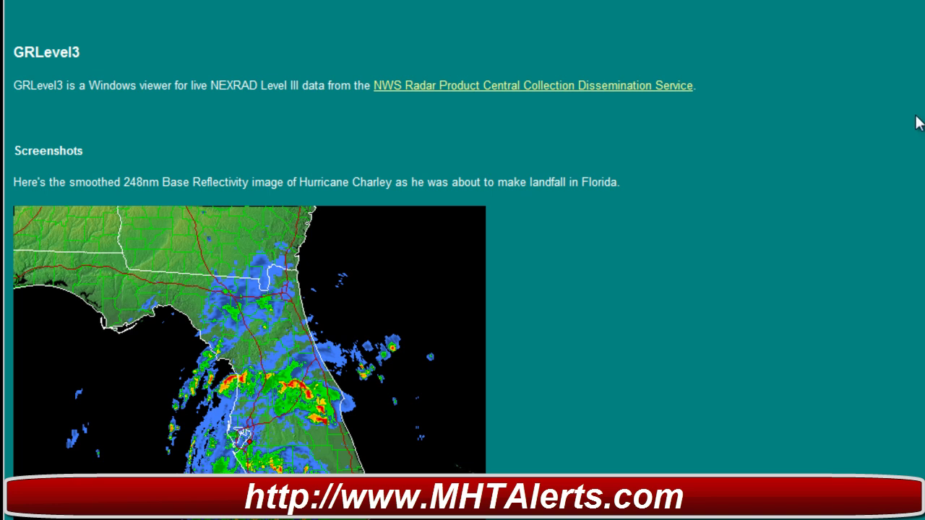
- Scroll the GRLevel3 web page down to its Downloads and Purchase sections
scroll(896, 167, "down", 10)
scroll(860, 206, "down", 12)
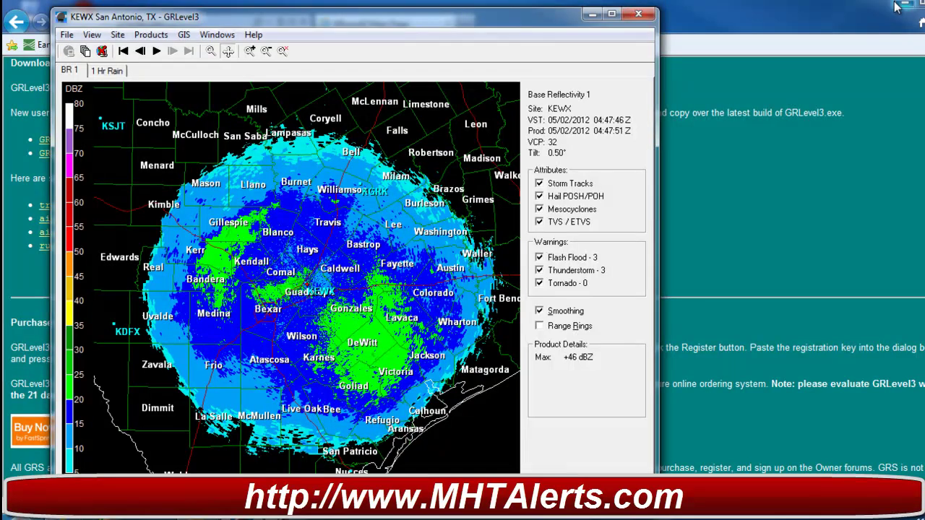
- Minimize Internet Explorer and maximize the GRLevel3 window showing KEWX San Antonio reflectivity
left_click(905, 5)
left_click_drag(402, 24, 402, 15)
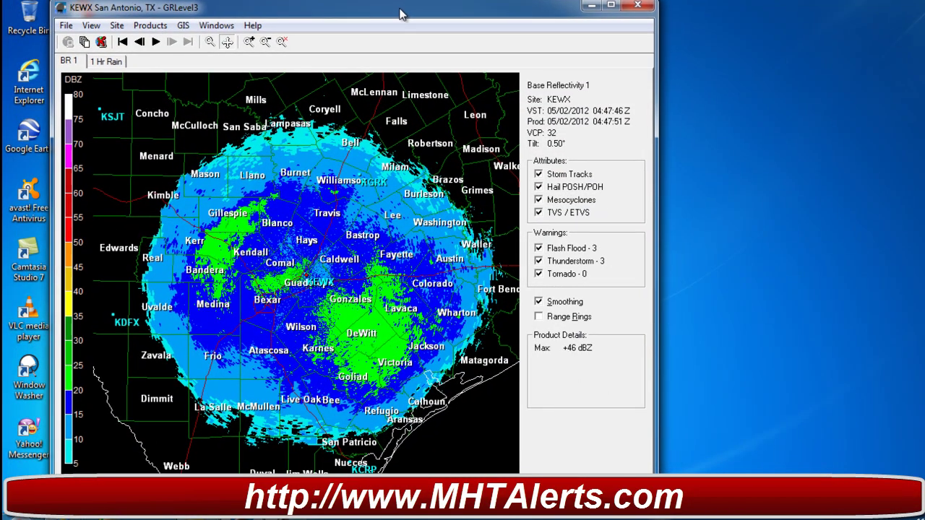
double_click(402, 15)
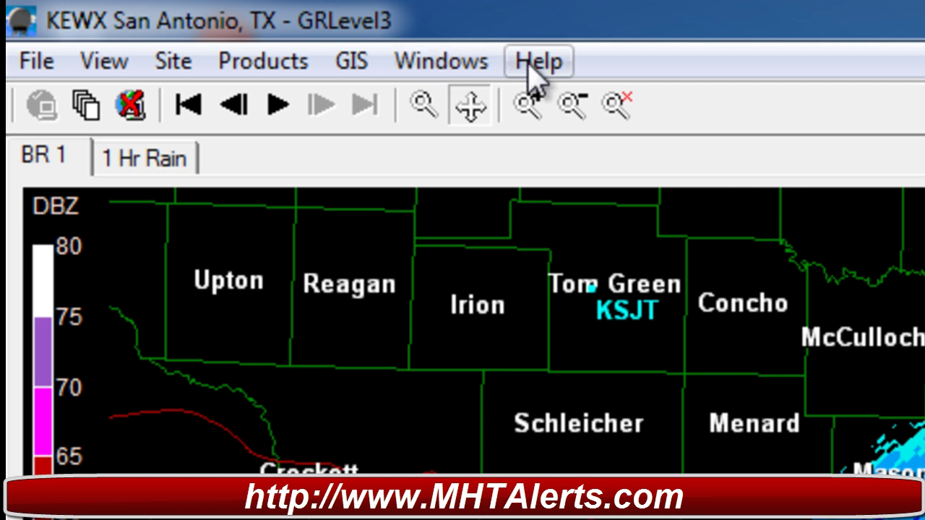
- Start the radar archiver and play the archived San Antonio frames as a loop
left_click(86, 107)
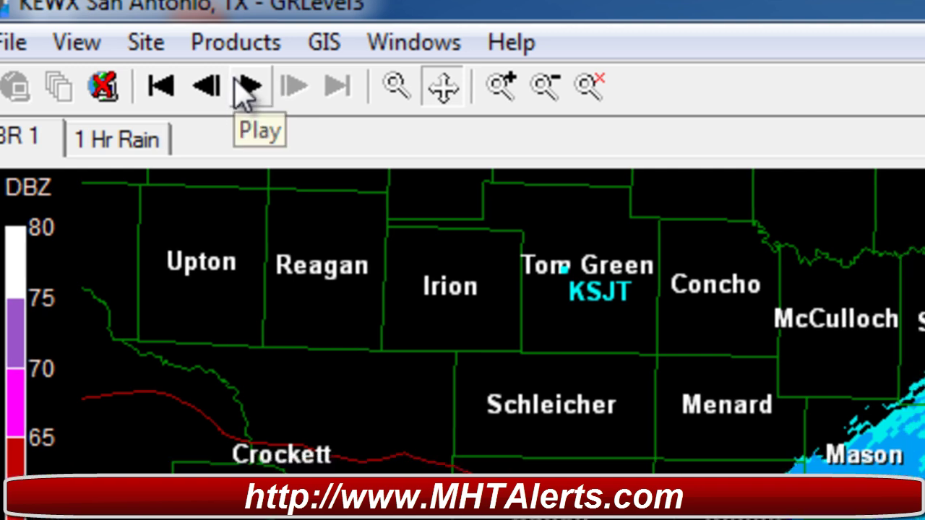
left_click(247, 87)
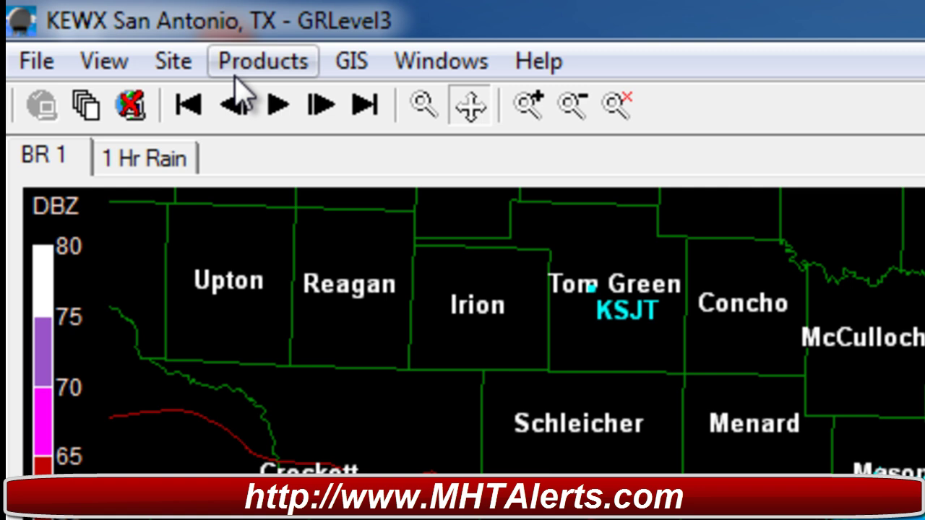
left_click(189, 73)
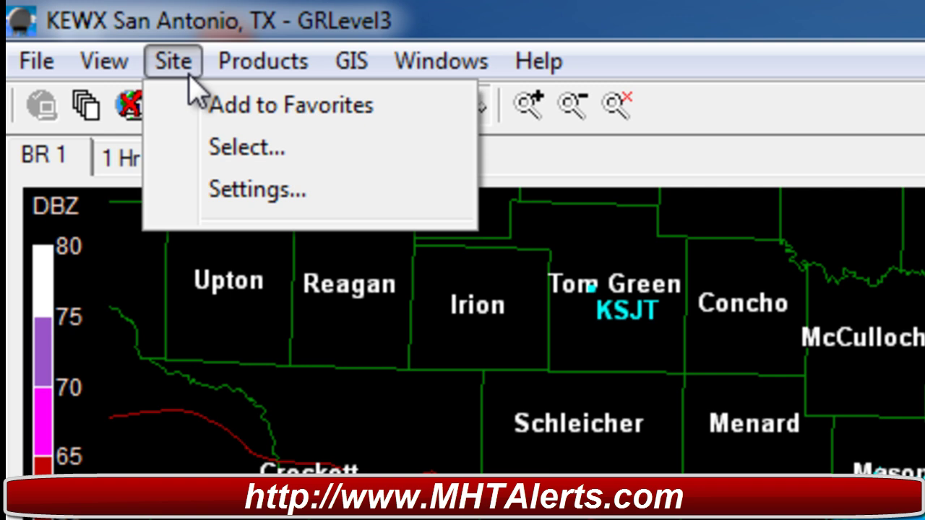
left_click(217, 189)
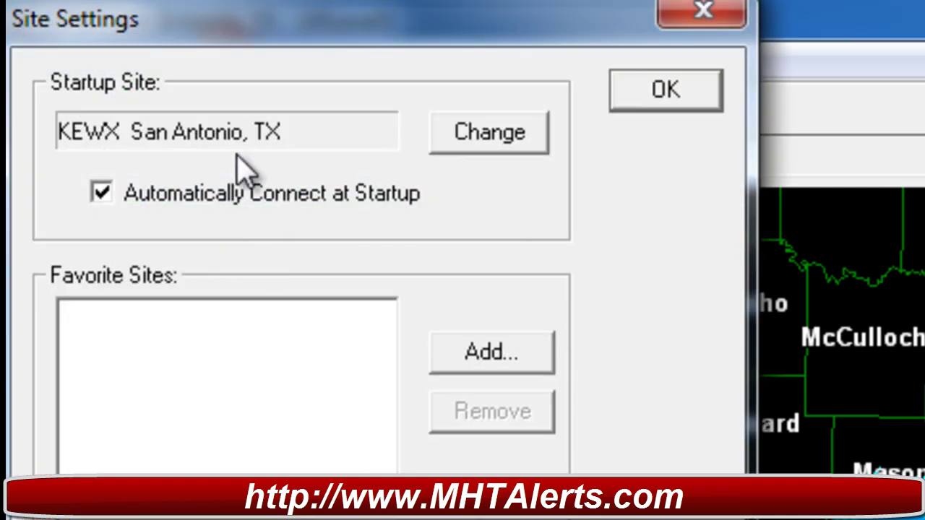
left_click_drag(268, 31, 465, 176)
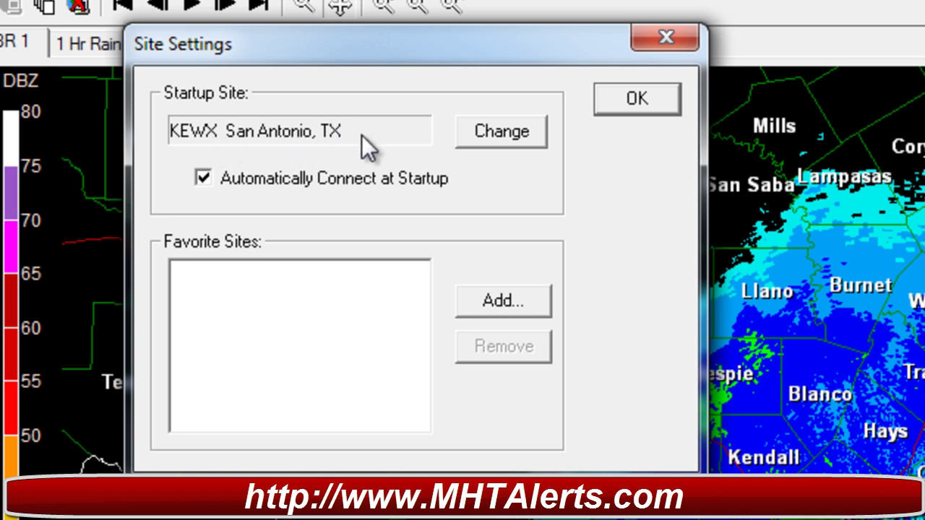
left_click(498, 138)
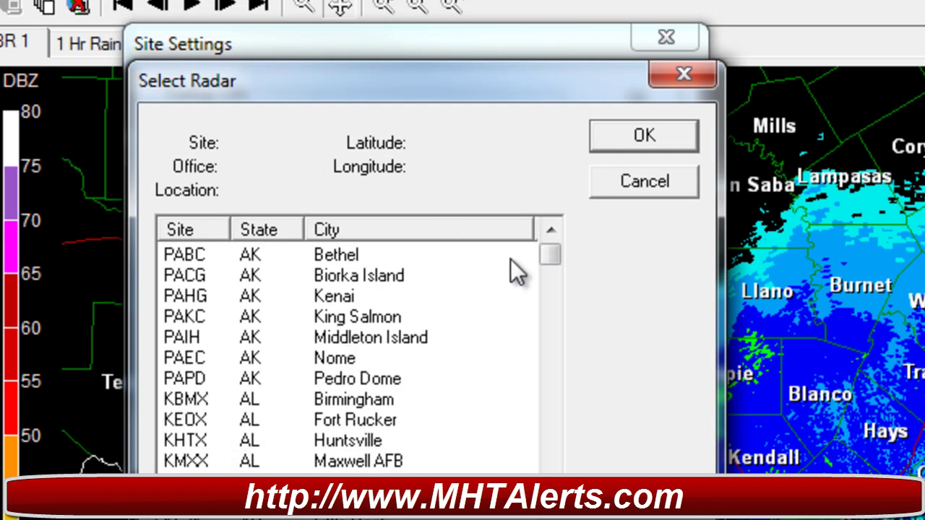
left_click_drag(547, 260, 552, 510)
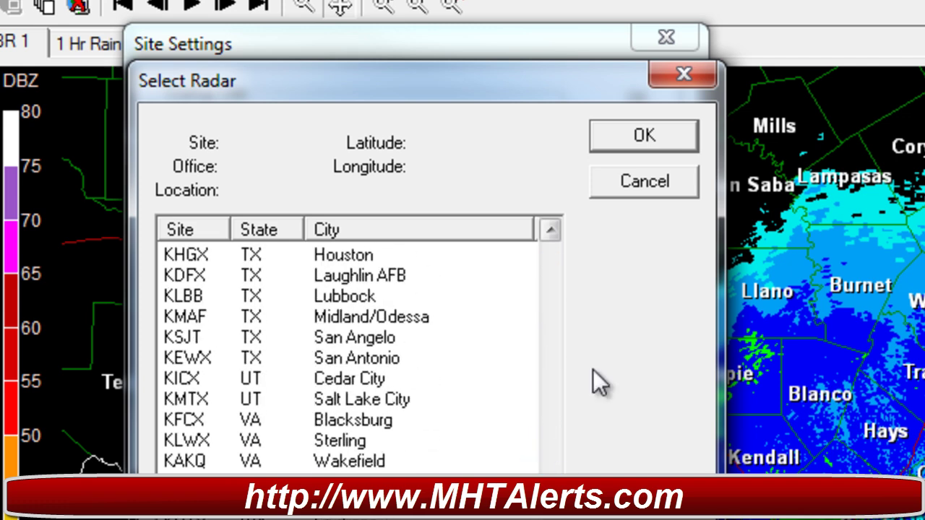
left_click(645, 182)
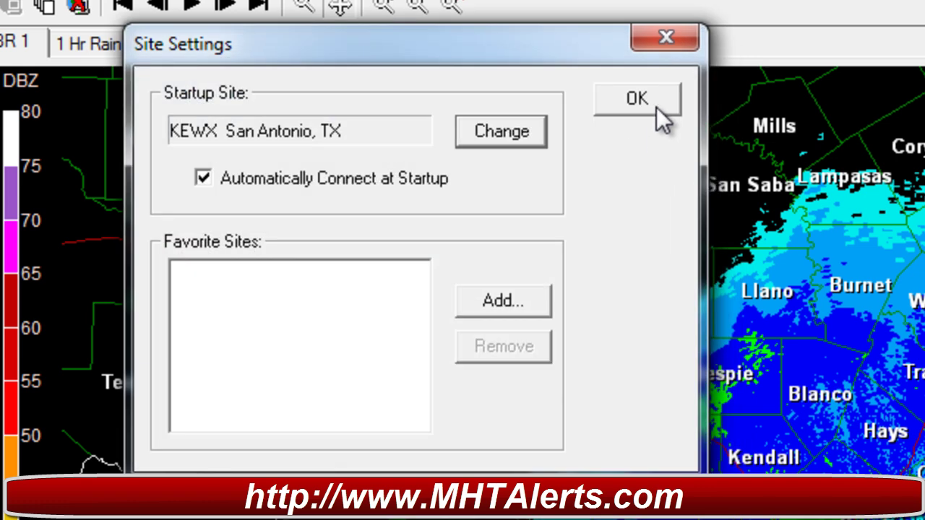
left_click(659, 42)
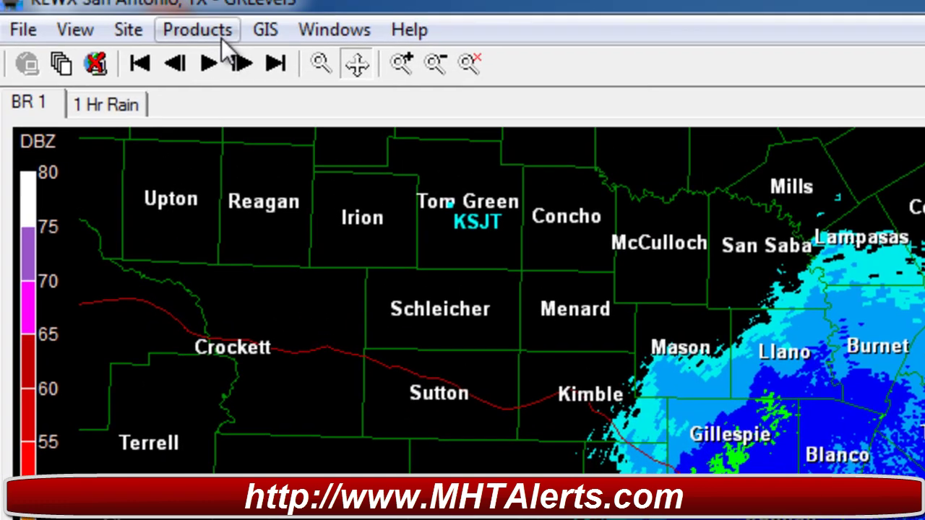
- Review the Products menu list, close it, and bring up the Windows menu
left_click(181, 0)
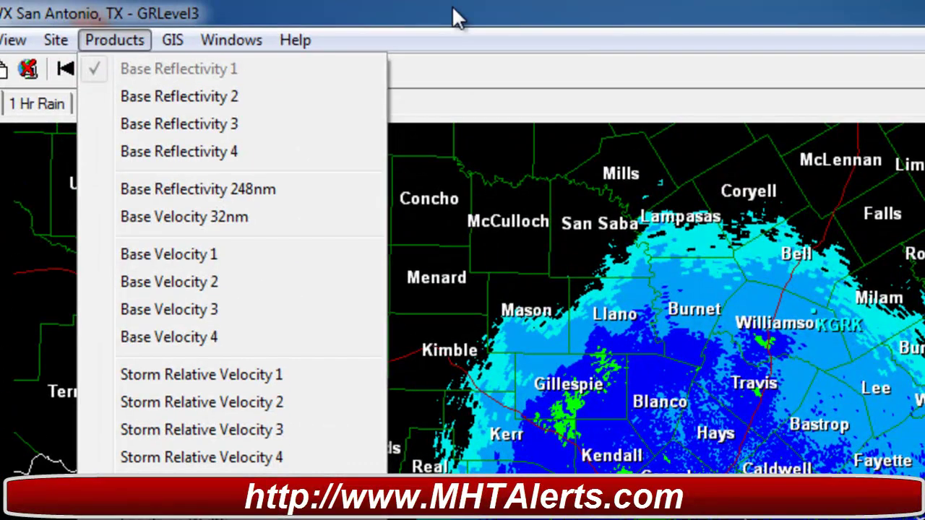
left_click(452, 16)
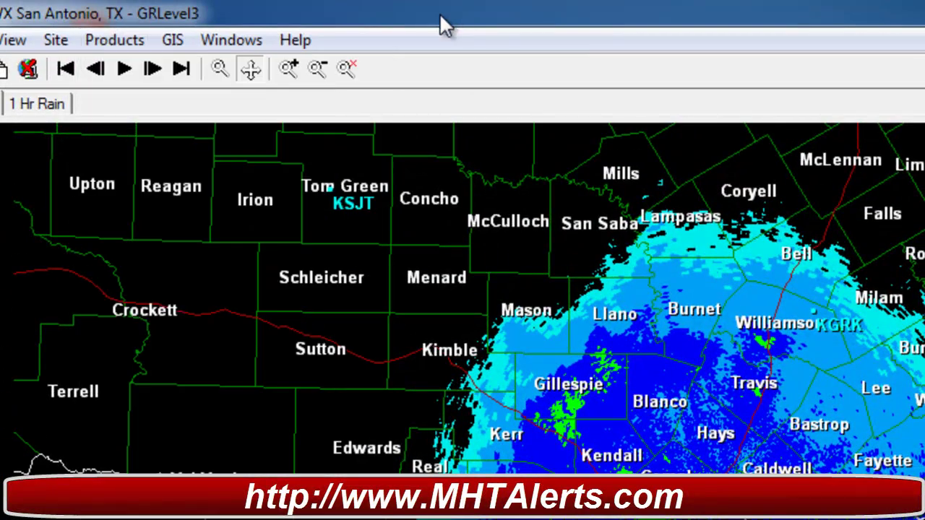
left_click(252, 48)
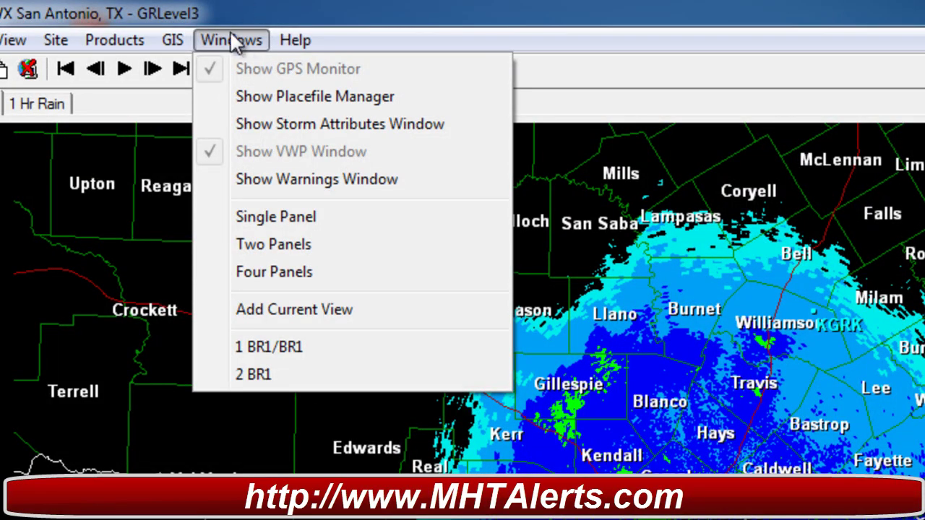
- Show the Warnings window and drag it to the centre of the radar display
left_click(315, 190)
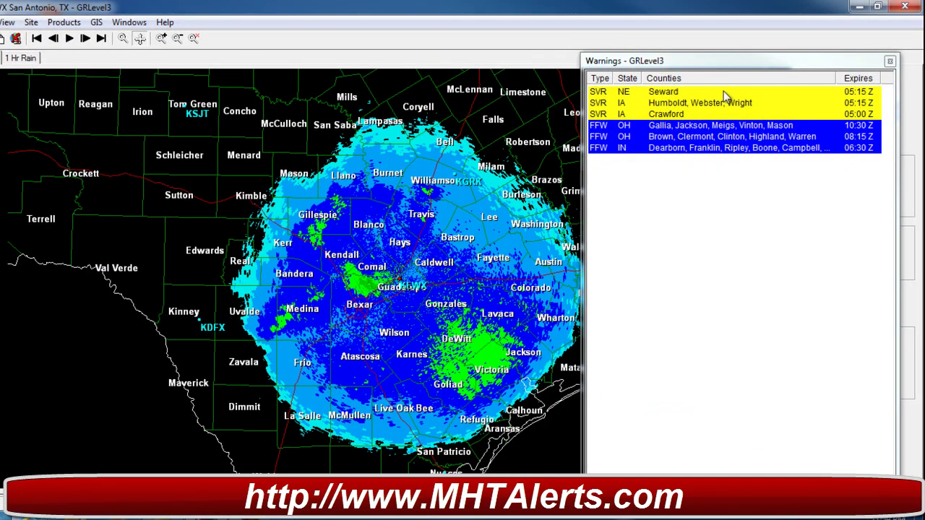
left_click_drag(708, 62, 351, 41)
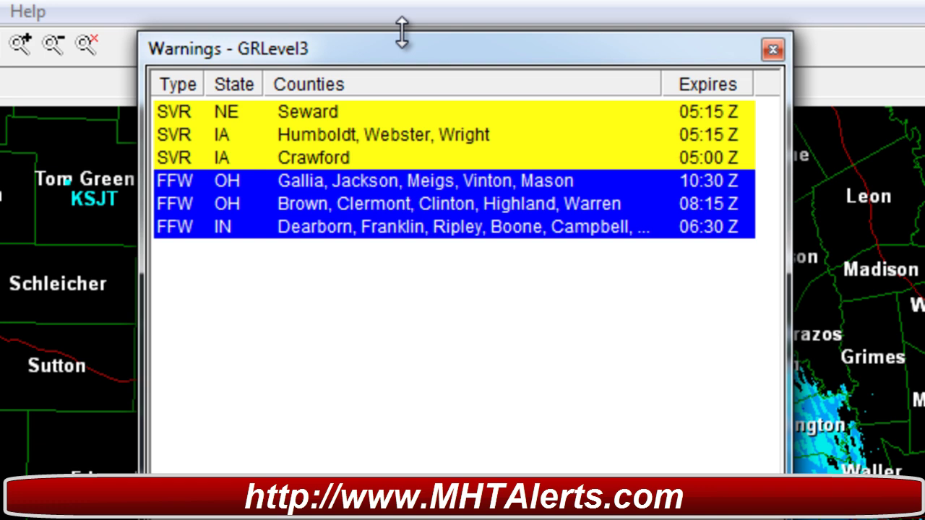
- Jump to the Seward SVR warning on KOAX Omaha and zoom onto the Iowa storms
double_click(403, 115)
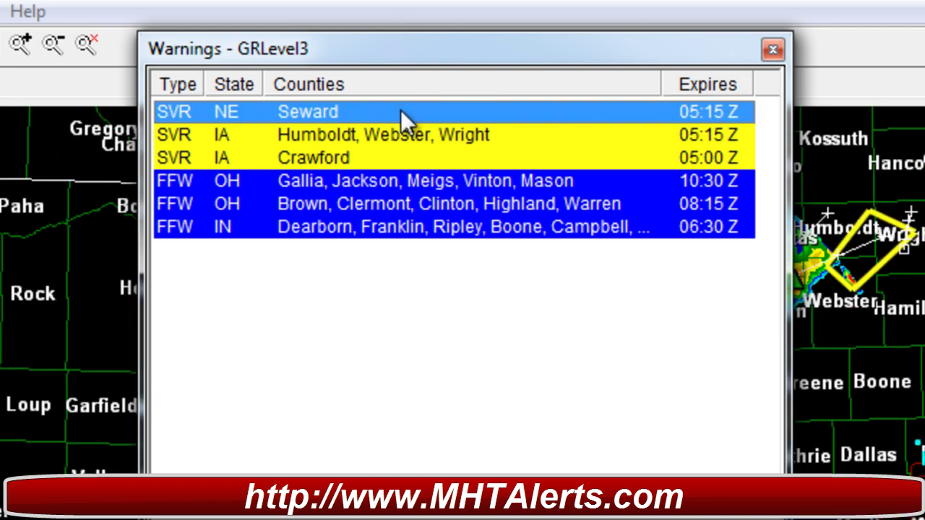
left_click_drag(439, 37, 924, 91)
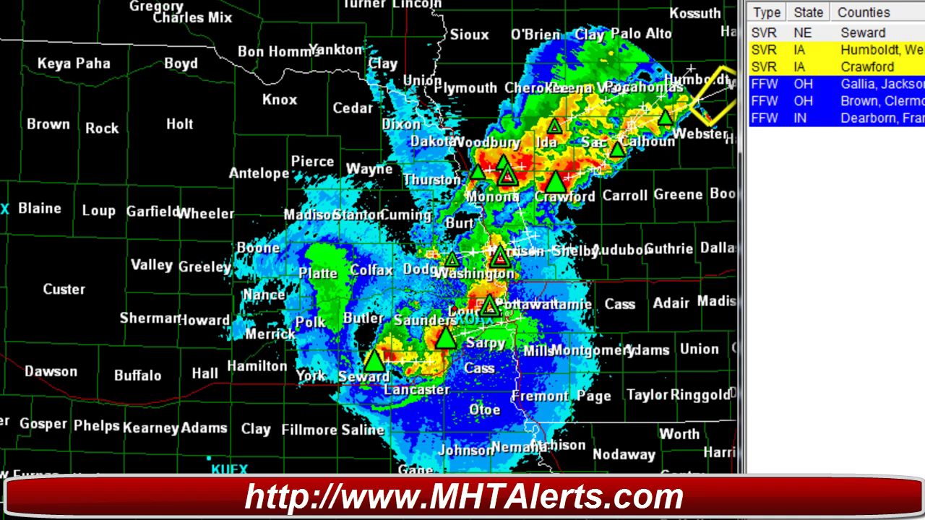
left_click_drag(590, 245, 446, 238)
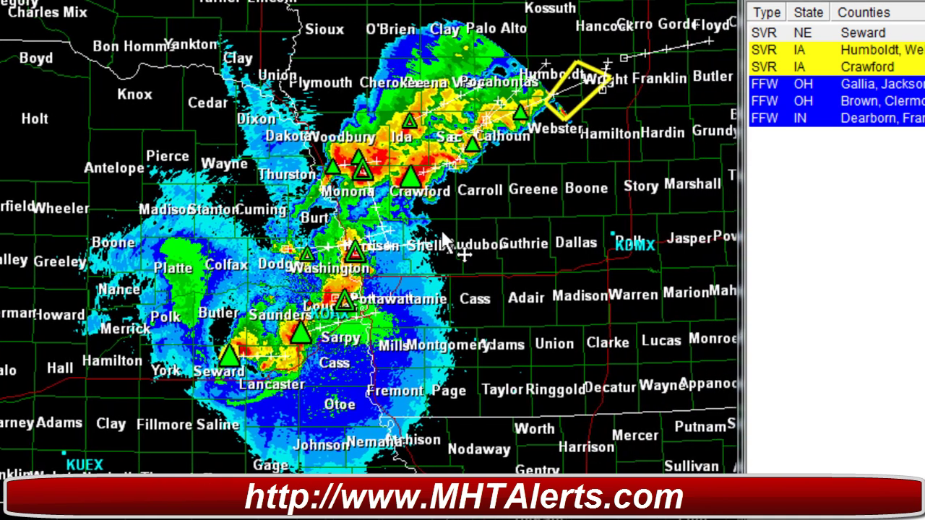
scroll(397, 165, "up", 2)
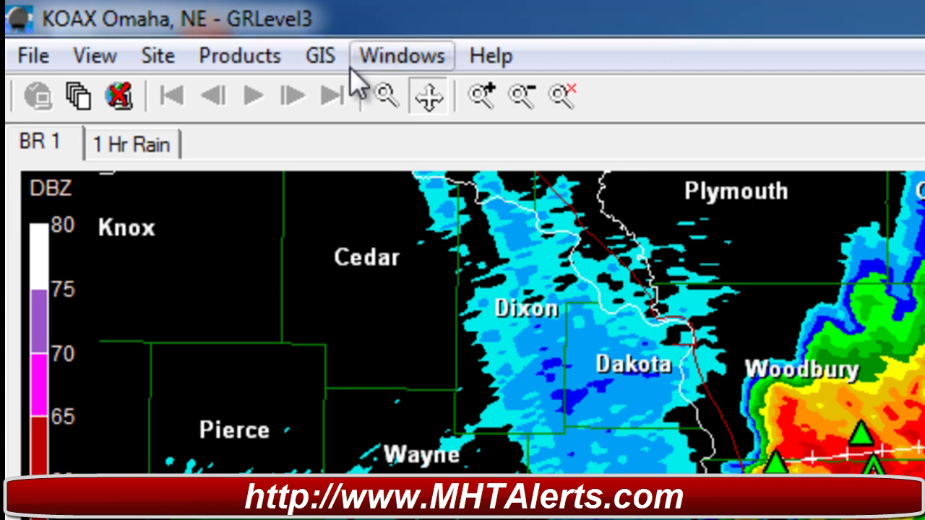
left_click(327, 67)
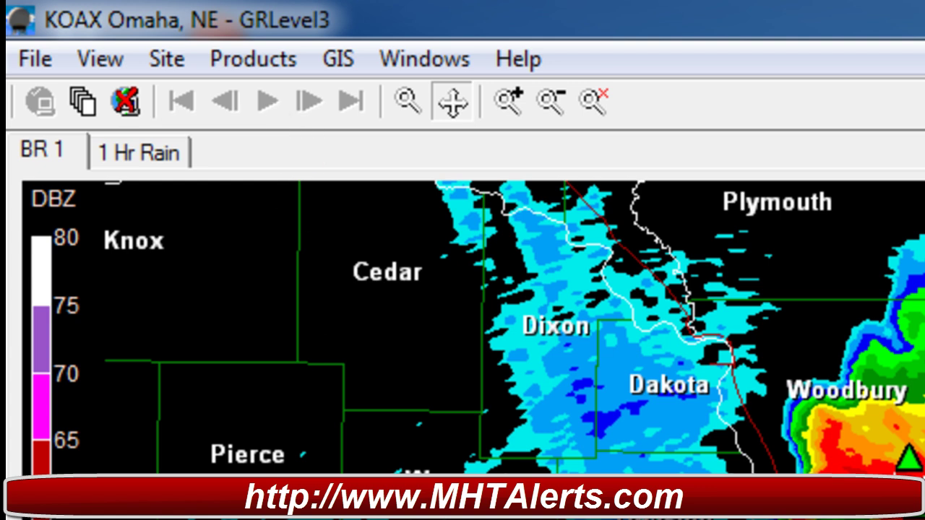
- Archive and loop the radar, pausing on the Crawford County warning box frame
left_click(83, 109)
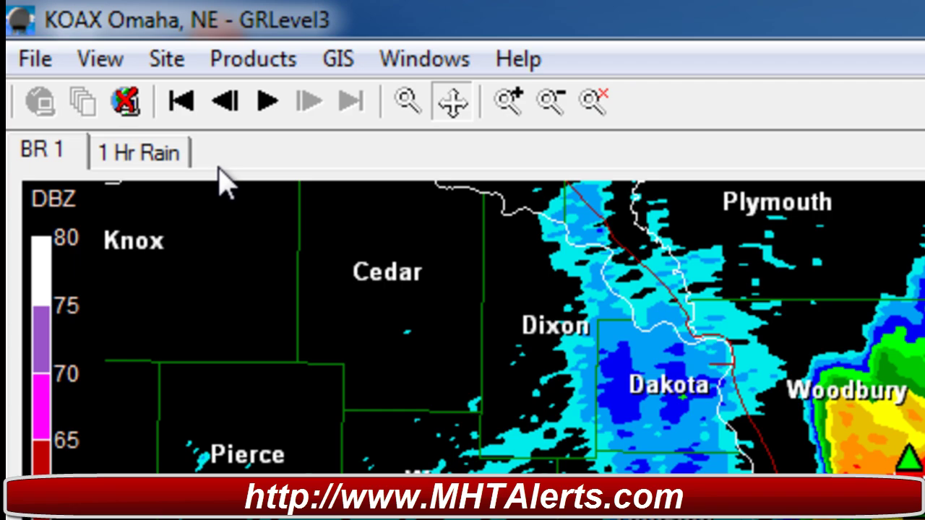
left_click(264, 103)
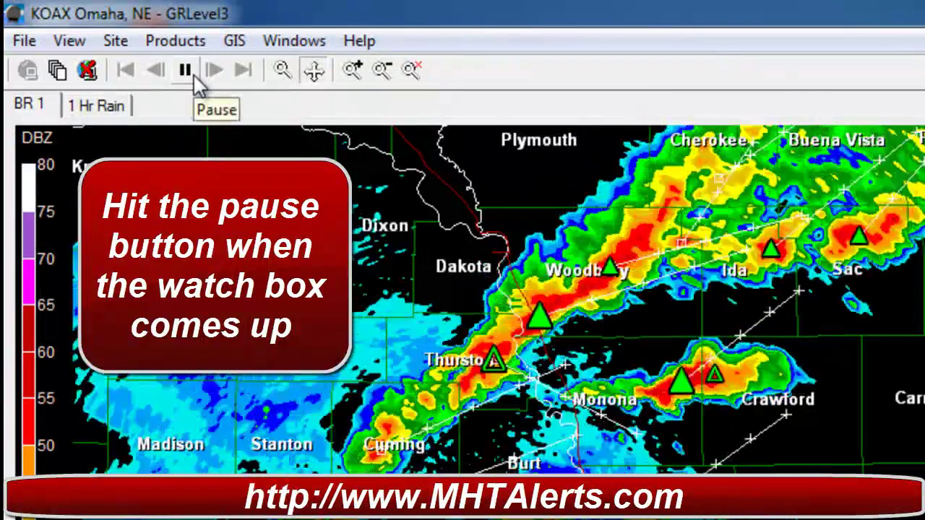
left_click(193, 73)
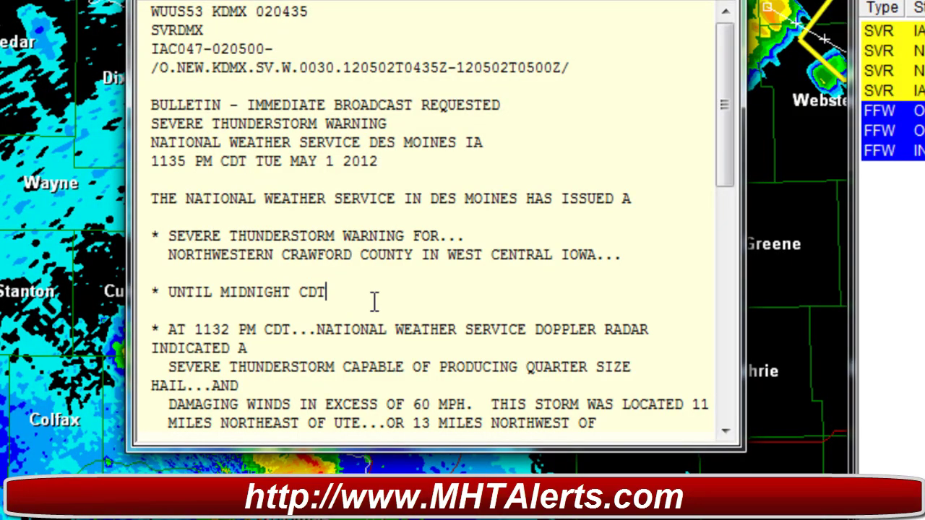
- Read down the Crawford County warning text to the impacted locations, then close it
scroll(375, 302, "down", 3)
scroll(374, 304, "down", 3)
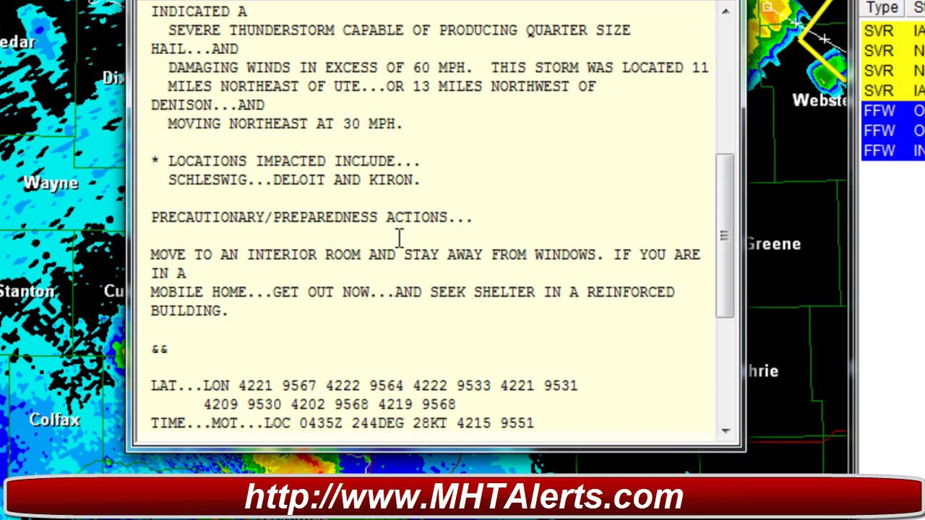
left_click(731, 4)
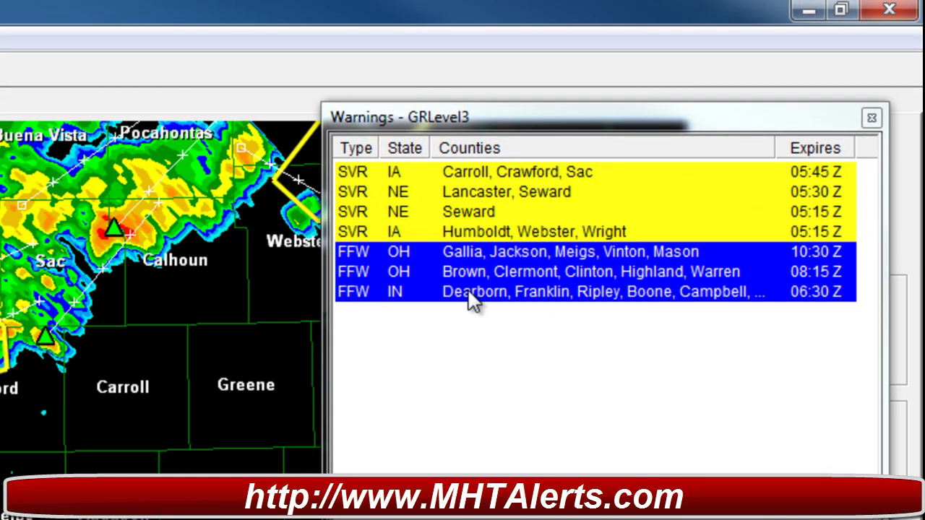
- Jump to the FFW OH Gallia warning on KRLX, loop it, and hide county names
double_click(443, 250)
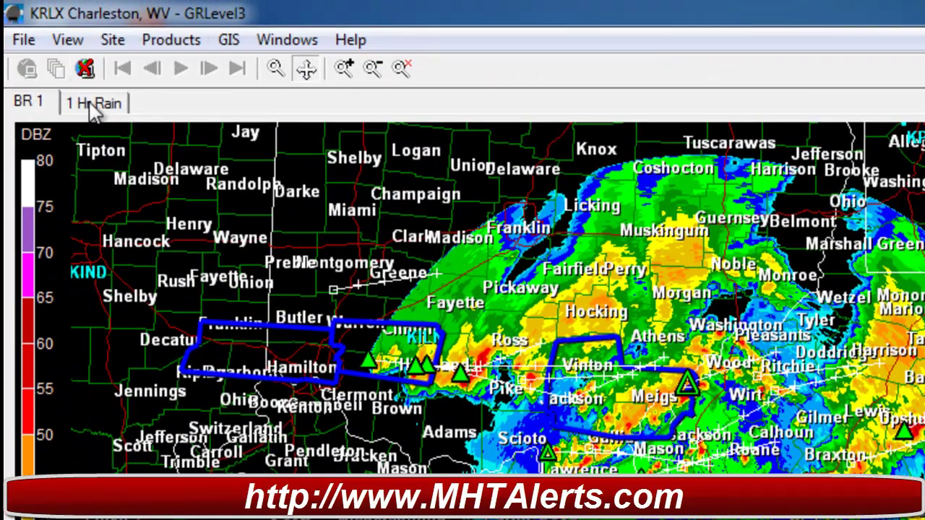
left_click(182, 69)
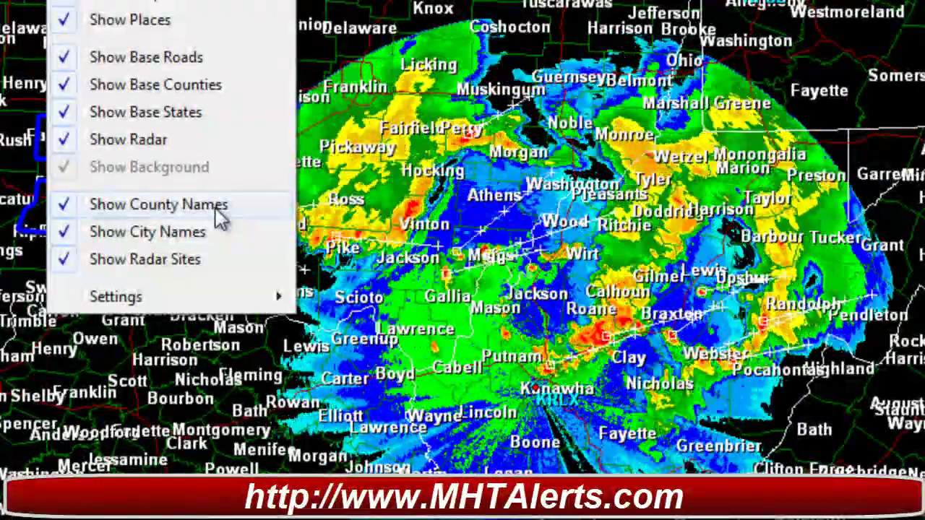
left_click(220, 209)
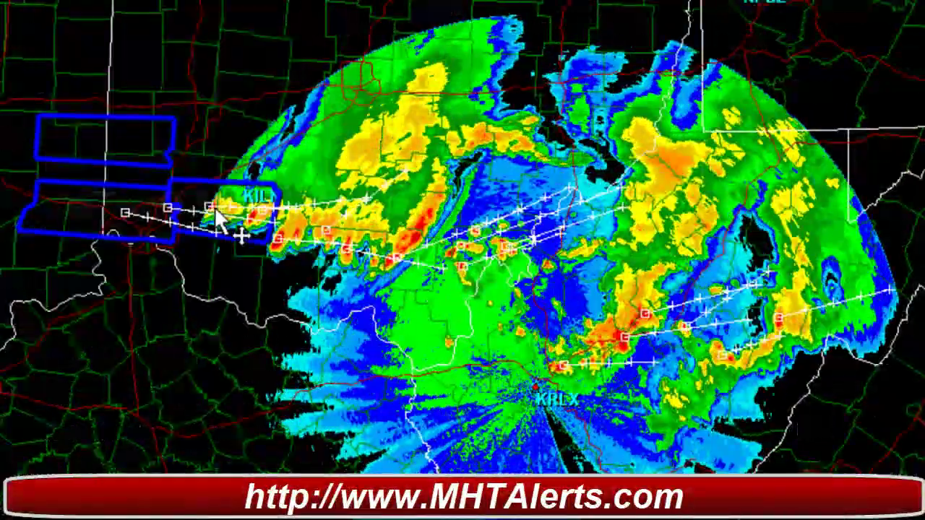